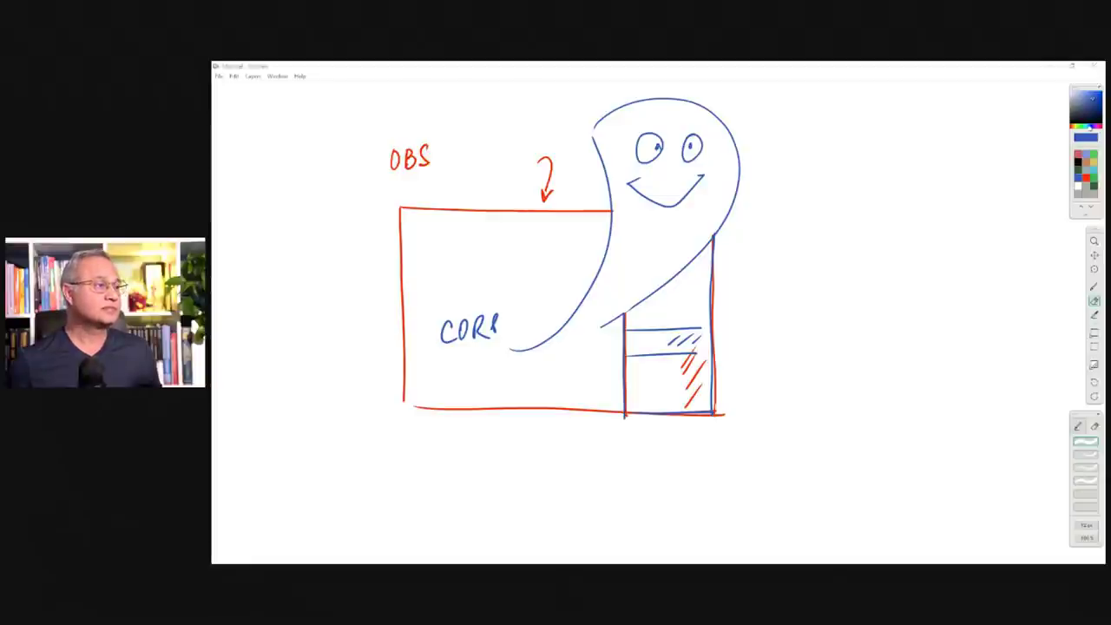
- Switch to NVIDIA Canvas in a maximized window and paint a bright green grass strip along the bottom of the sketch
mouse_move(335, 553)
left_mouse_down()
mouse_move(505, 218)
mouse_move(588, 169)
mouse_move(754, 137)
left_mouse_up()
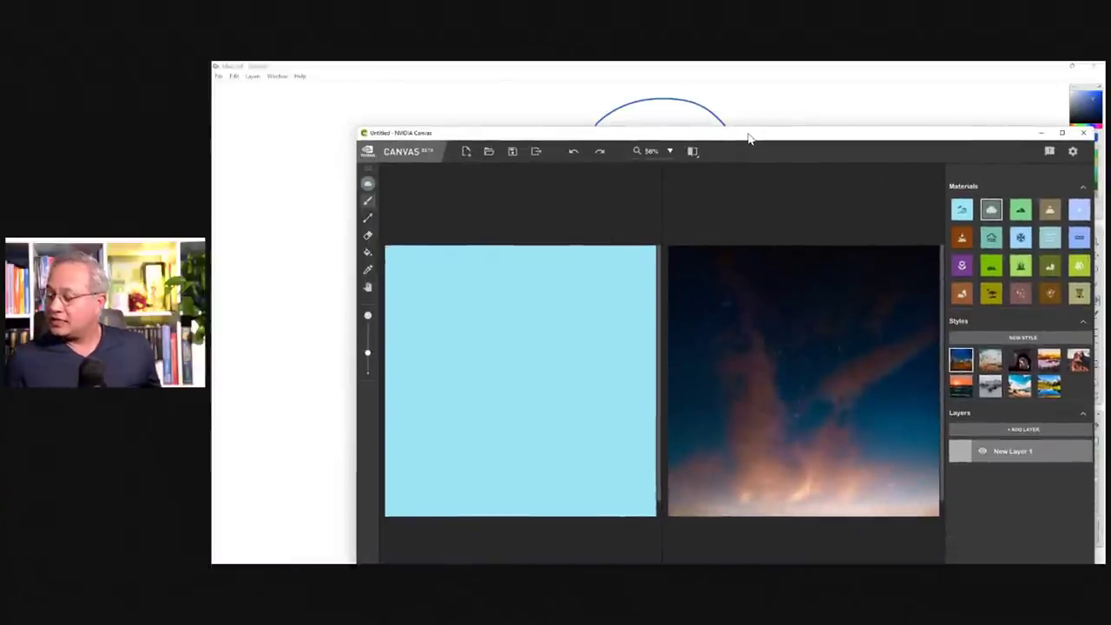
double_click(748, 136)
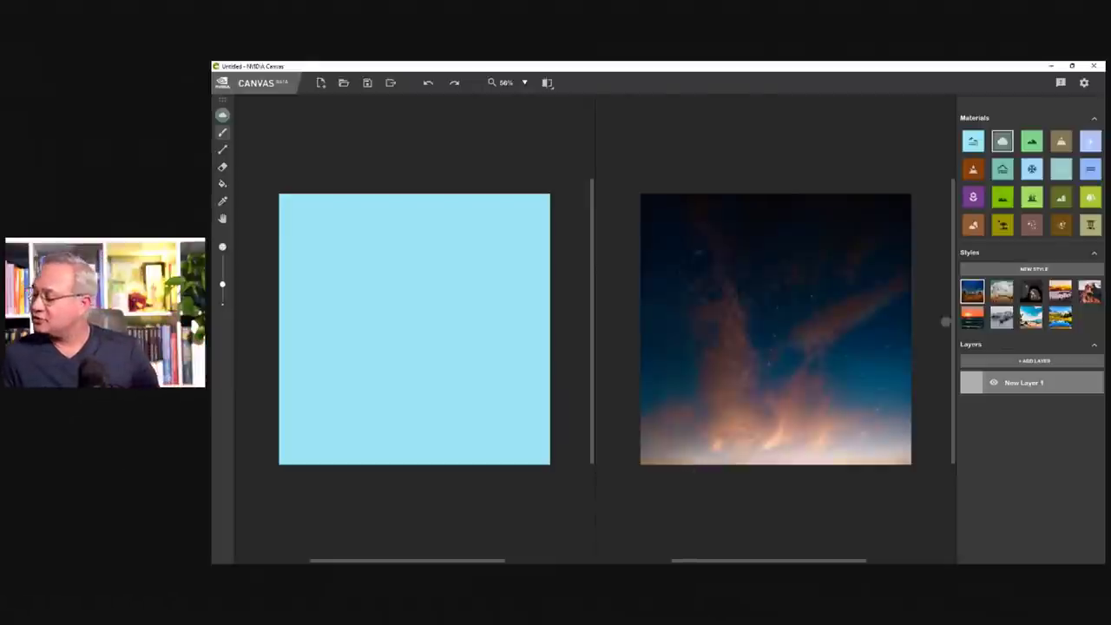
left_click(1002, 200)
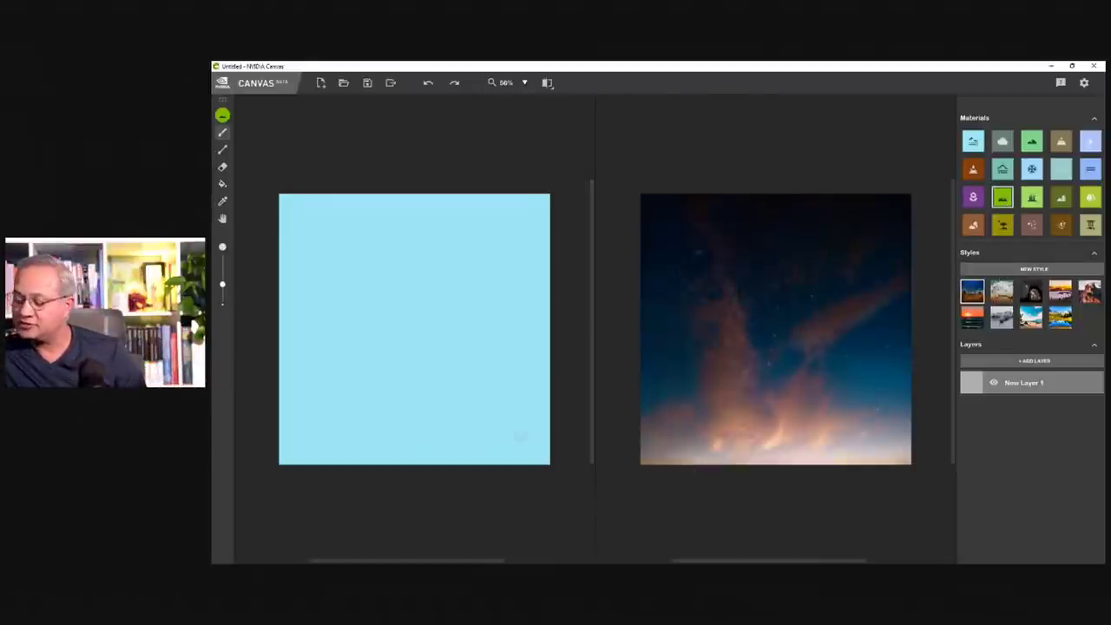
mouse_move(477, 436)
left_mouse_down()
mouse_move(285, 425)
mouse_move(541, 461)
mouse_move(329, 434)
left_mouse_up()
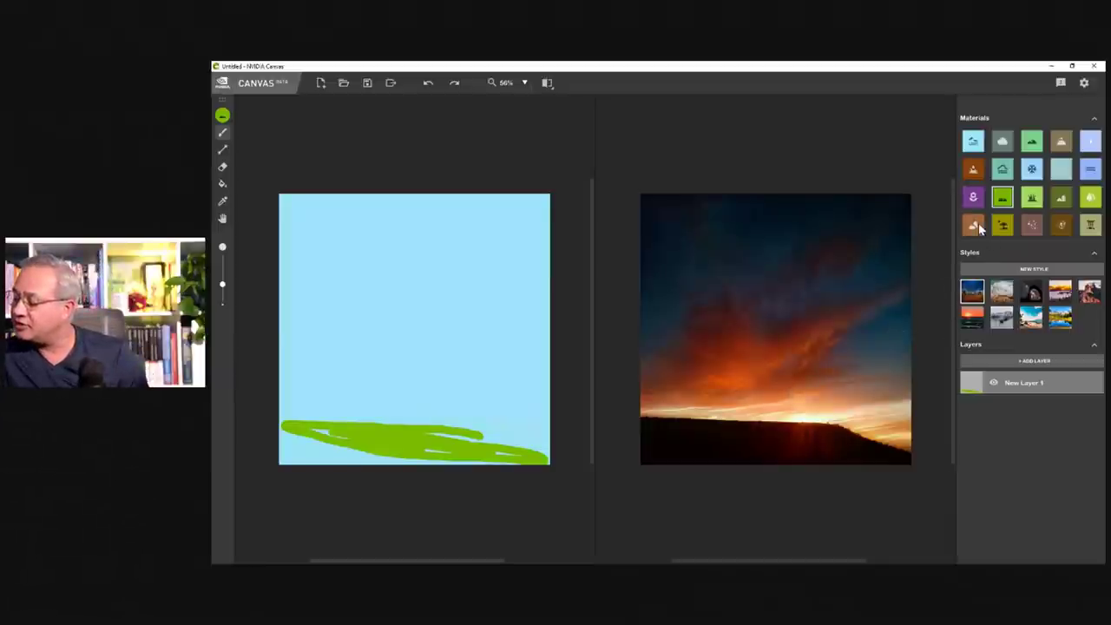
- Paint two thin horizontal cloud streaks across the middle of the sky in the sketch
left_click(973, 143)
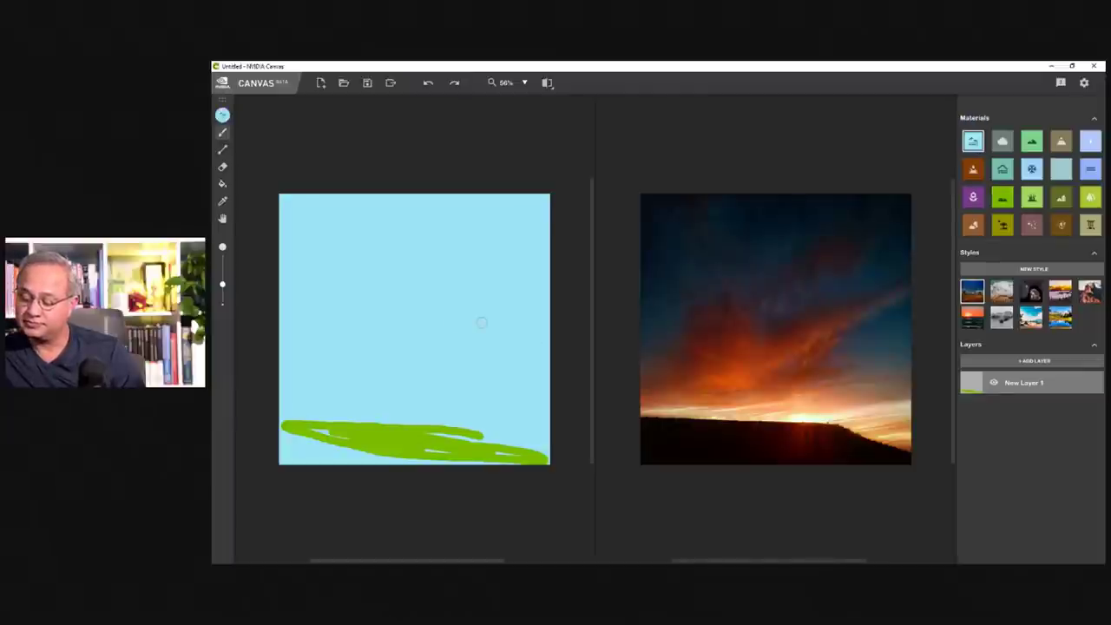
left_click(1002, 143)
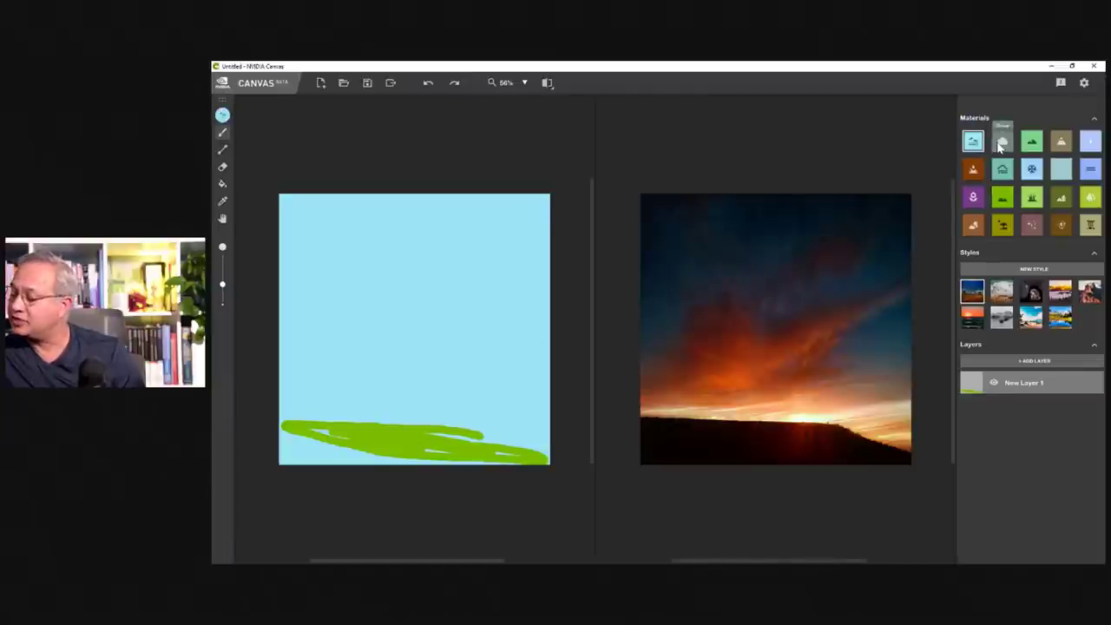
left_click_drag(421, 295, 550, 305)
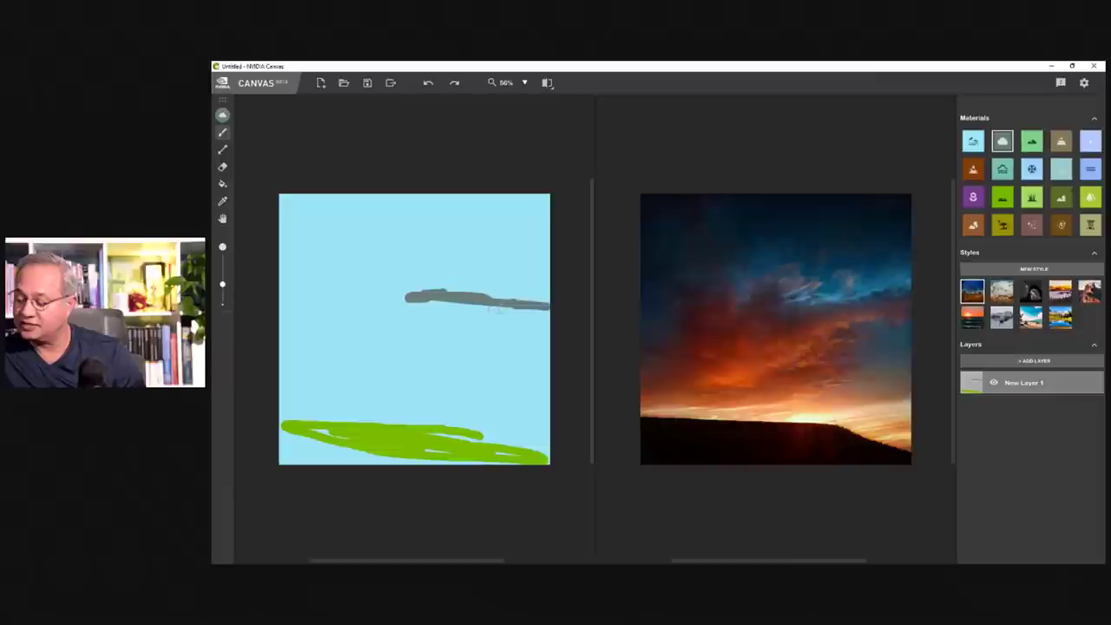
left_click_drag(464, 322, 347, 333)
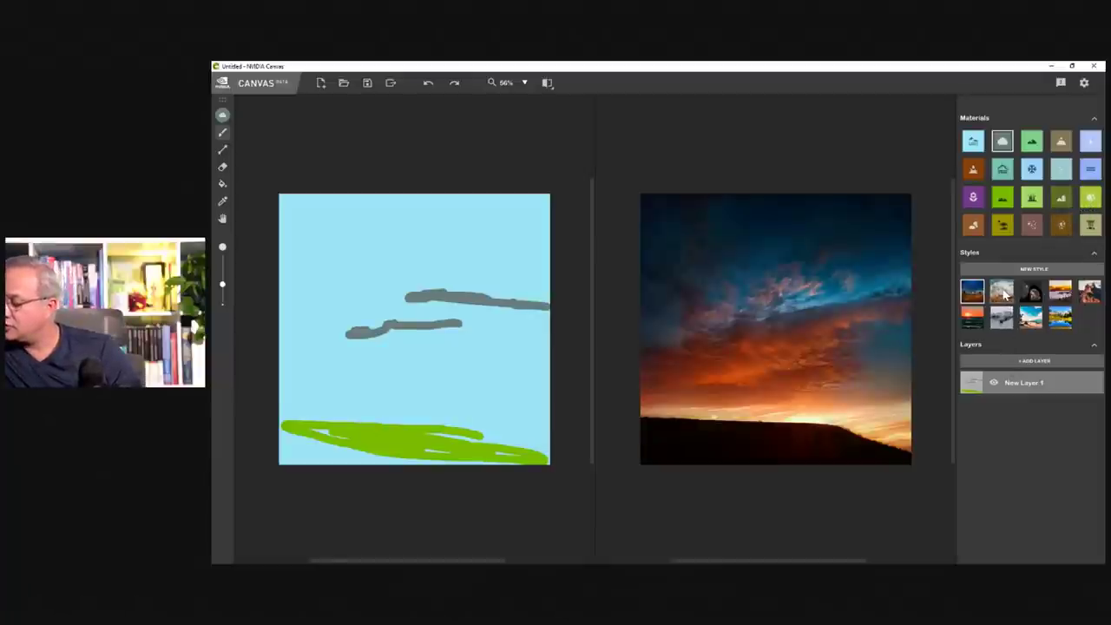
- Try several styles on the landscape, including the starry night and sunset ones, finishing with the red rock style
left_click(1002, 294)
left_click(1031, 293)
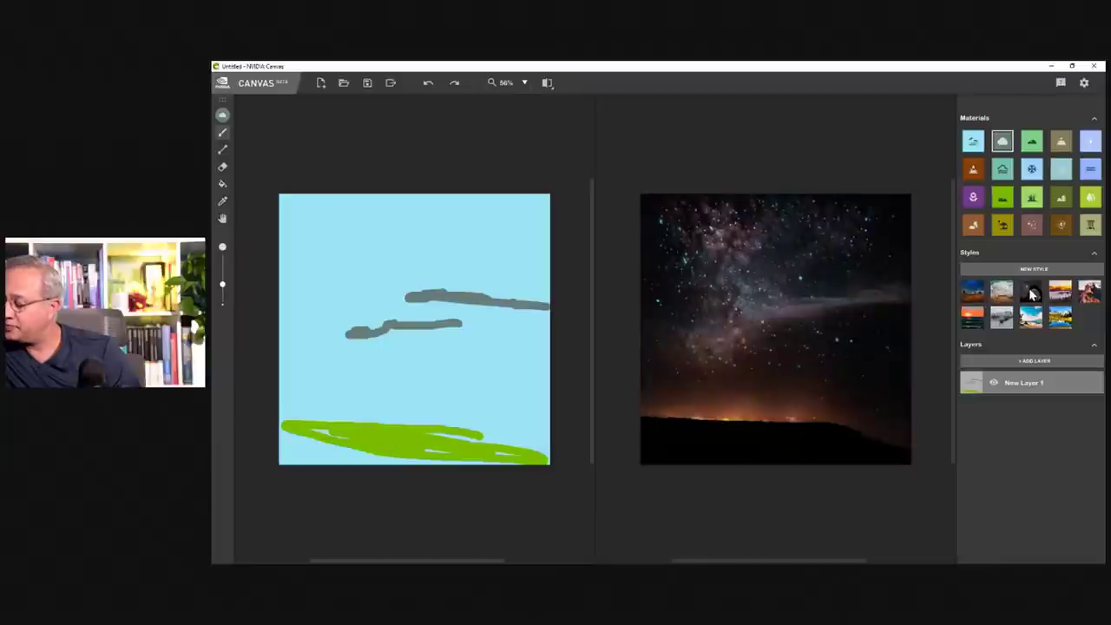
left_click(1062, 295)
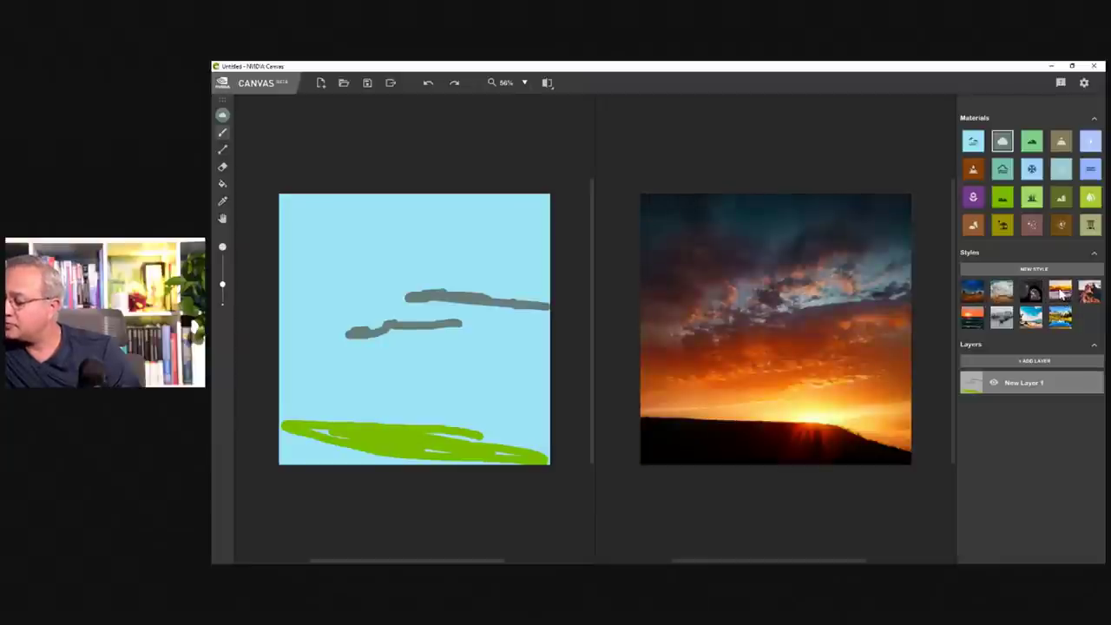
left_click(1090, 297)
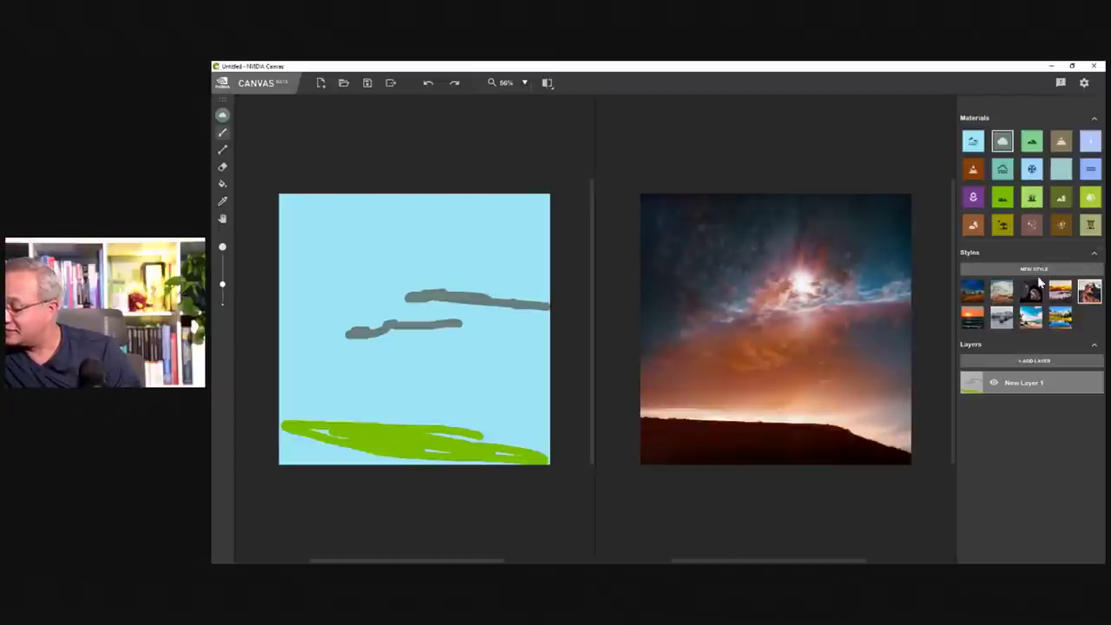
- Paint dark olive vegetation strokes at the sketch's right edge and yellow-green zigzag vegetation on the left of the grass
left_click(1060, 197)
mouse_move(493, 359)
left_mouse_down()
mouse_move(446, 385)
mouse_move(522, 389)
mouse_move(517, 407)
mouse_move(499, 378)
mouse_move(514, 408)
mouse_move(524, 316)
mouse_move(548, 365)
mouse_move(523, 456)
mouse_move(493, 434)
mouse_move(453, 460)
left_mouse_up()
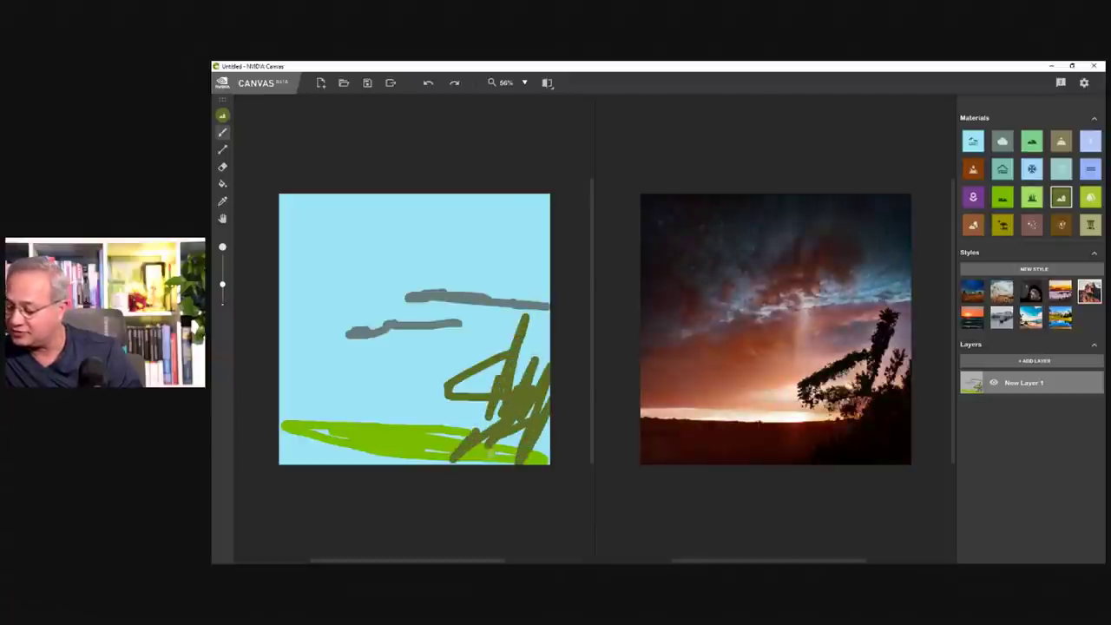
left_click(1089, 200)
mouse_move(373, 419)
left_mouse_down()
mouse_move(358, 378)
mouse_move(305, 426)
left_mouse_up()
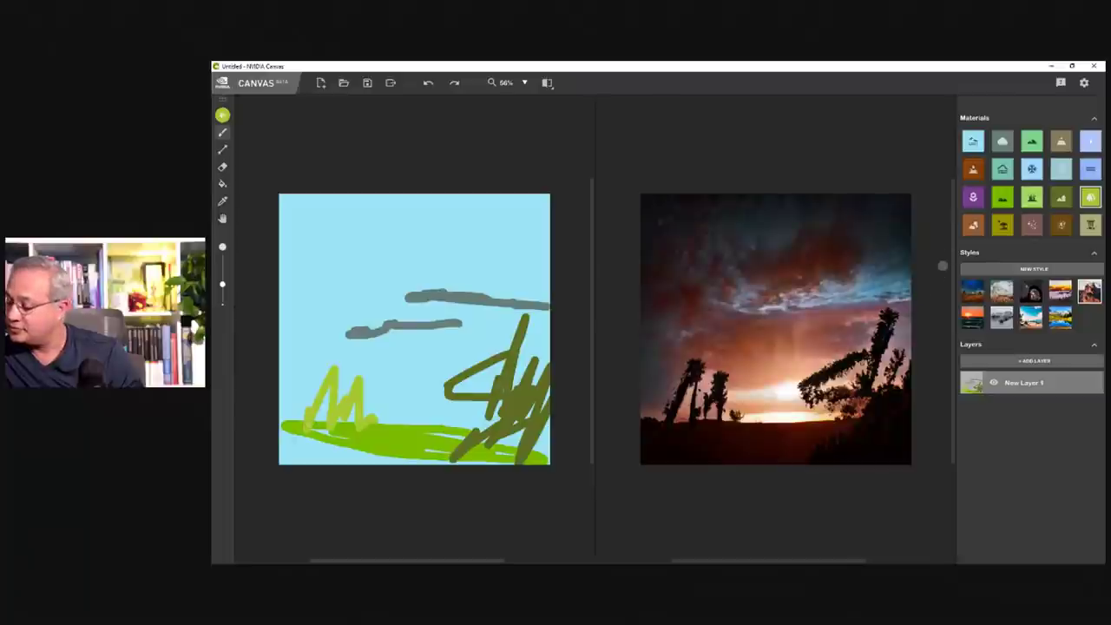
- Paint mustard-coloured ground strokes across the middle of the grass and just above it
left_click(1002, 225)
mouse_move(413, 410)
left_mouse_down()
mouse_move(434, 420)
mouse_move(399, 434)
left_mouse_up()
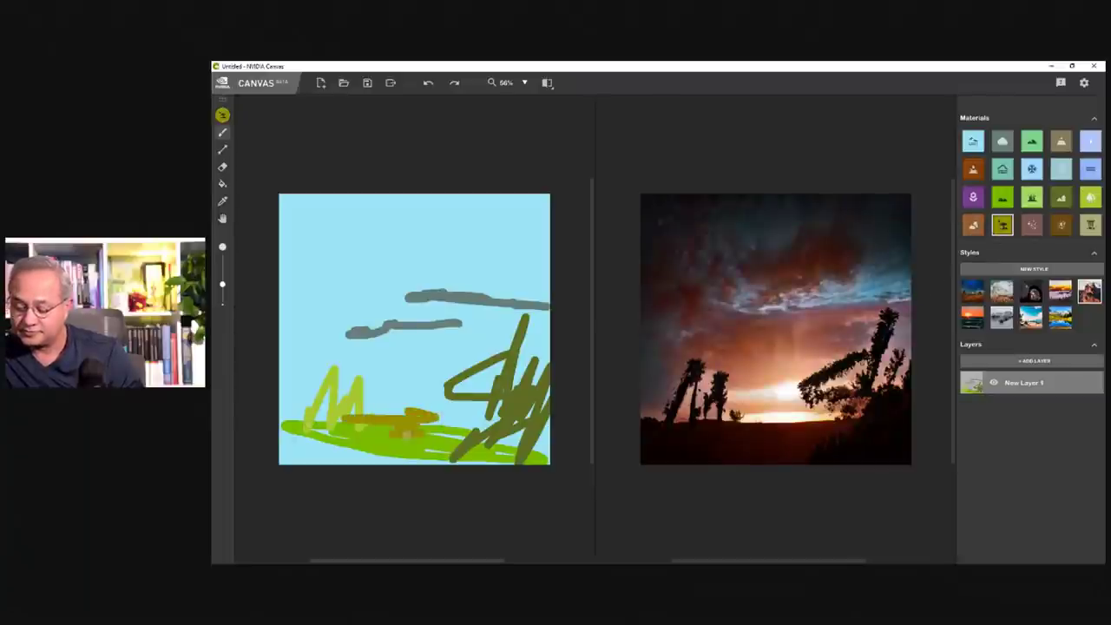
left_click_drag(487, 425, 378, 392)
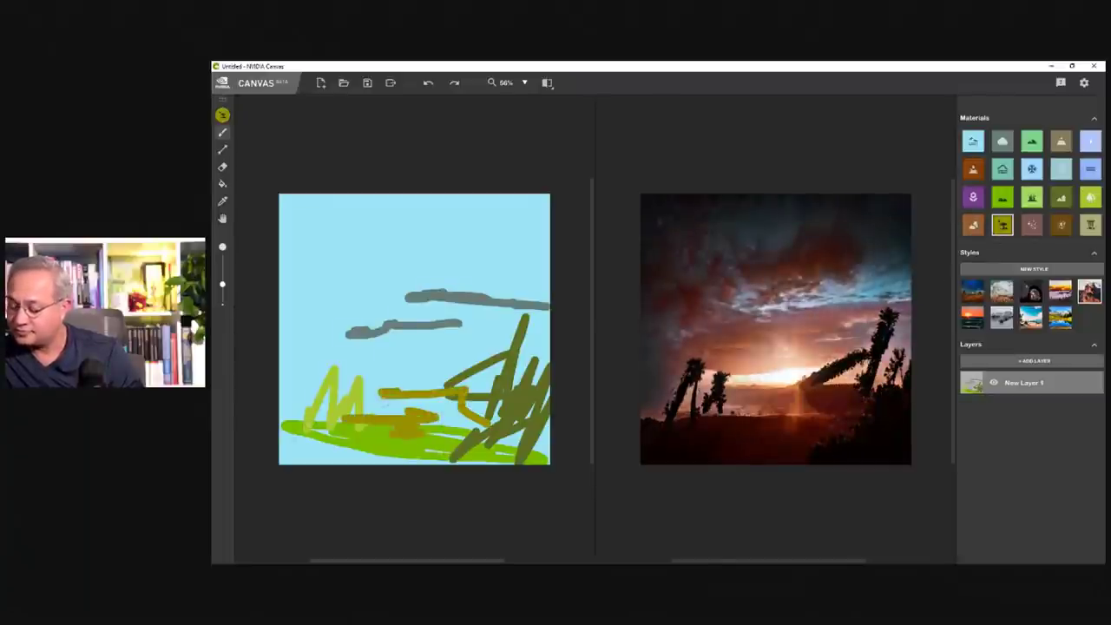
- Paint mauve ground material over the sketch's lower-left corner and dark brown ground strokes along the bottom centre
left_click(1031, 225)
mouse_move(388, 434)
left_mouse_down()
mouse_move(317, 458)
mouse_move(397, 455)
mouse_move(368, 406)
mouse_move(312, 424)
mouse_move(276, 396)
mouse_move(291, 438)
mouse_move(330, 455)
mouse_move(323, 464)
mouse_move(347, 458)
left_mouse_up()
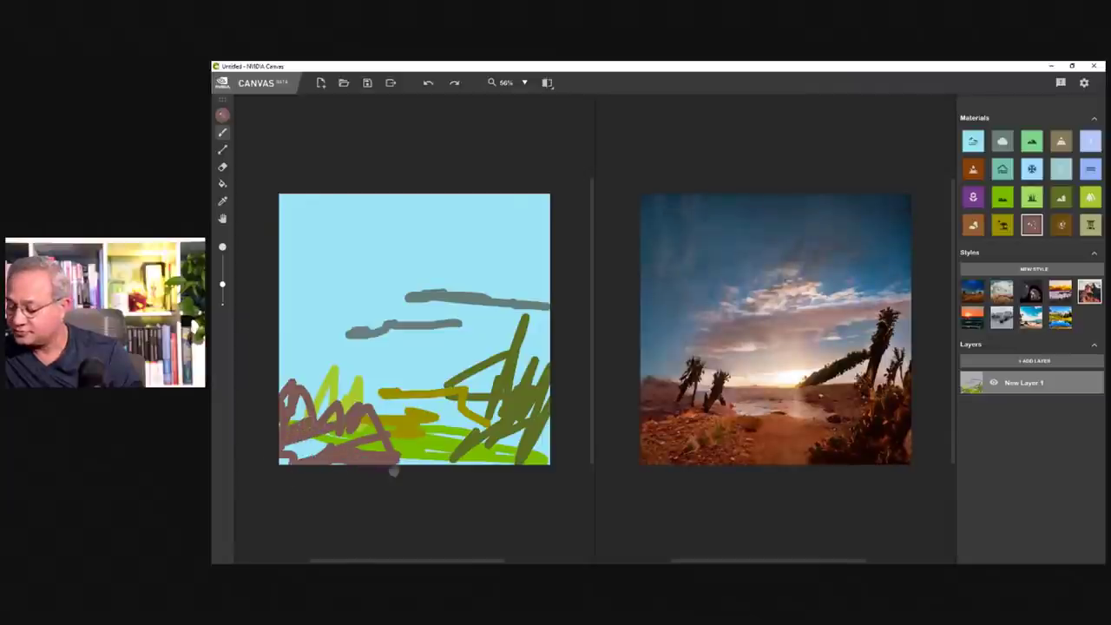
left_click(1058, 226)
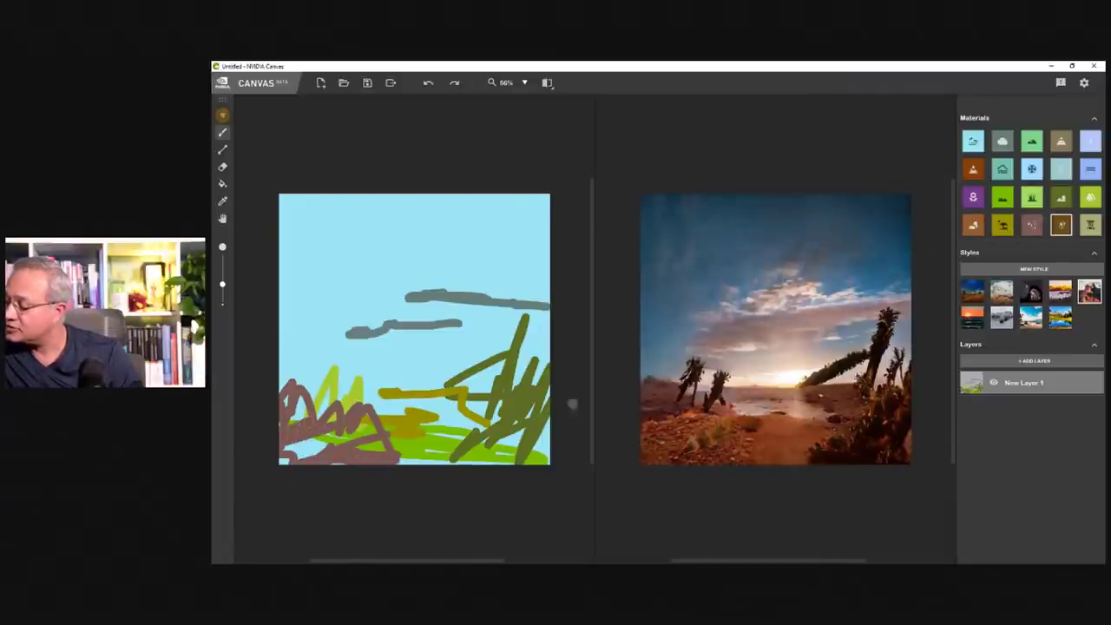
mouse_move(477, 455)
left_mouse_down()
mouse_move(405, 444)
mouse_move(476, 466)
left_mouse_up()
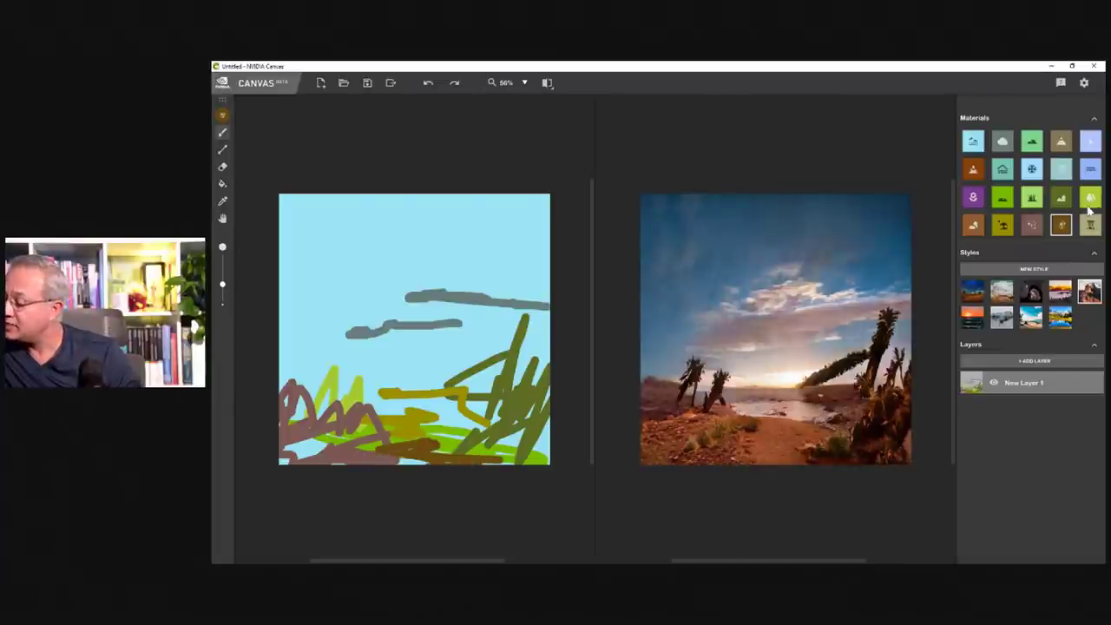
- Paint periwinkle water through the lower middle of the sketch and spread pale teal material across the foreground
left_click(1089, 171)
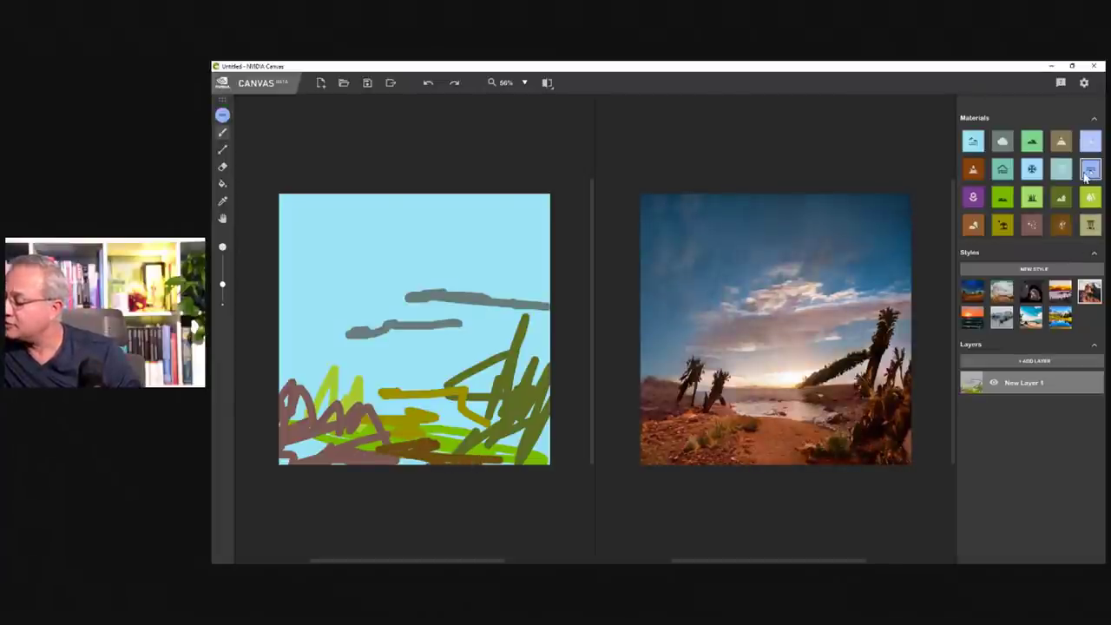
mouse_move(393, 416)
left_mouse_down()
mouse_move(487, 414)
mouse_move(398, 420)
mouse_move(567, 469)
mouse_move(507, 459)
mouse_move(368, 398)
left_mouse_up()
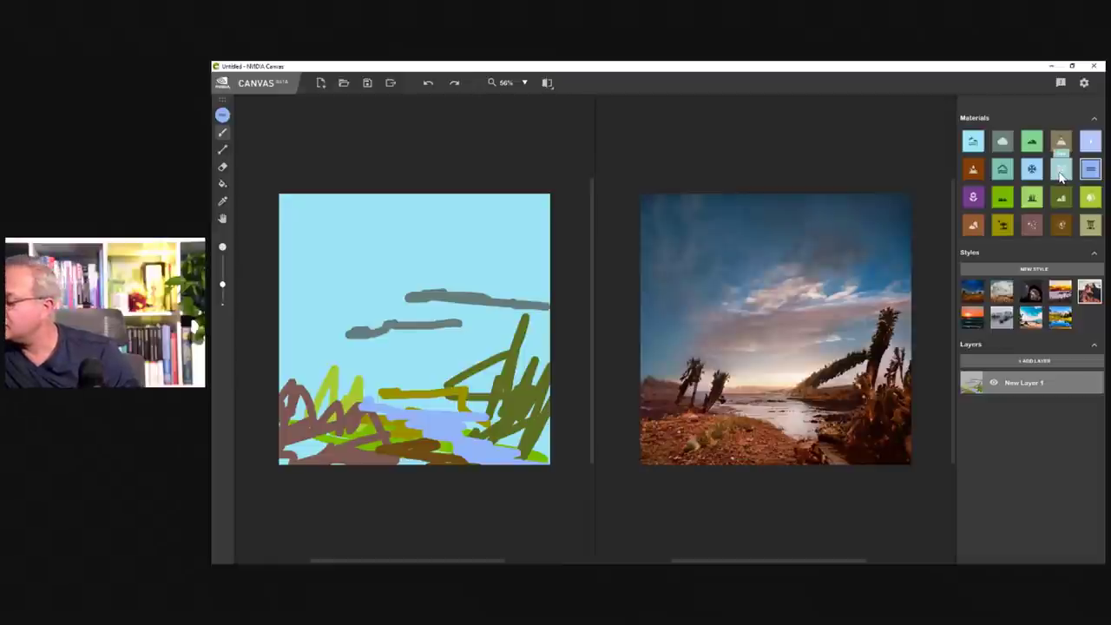
left_click(1060, 171)
mouse_move(556, 405)
left_mouse_down()
mouse_move(405, 406)
mouse_move(545, 444)
left_mouse_up()
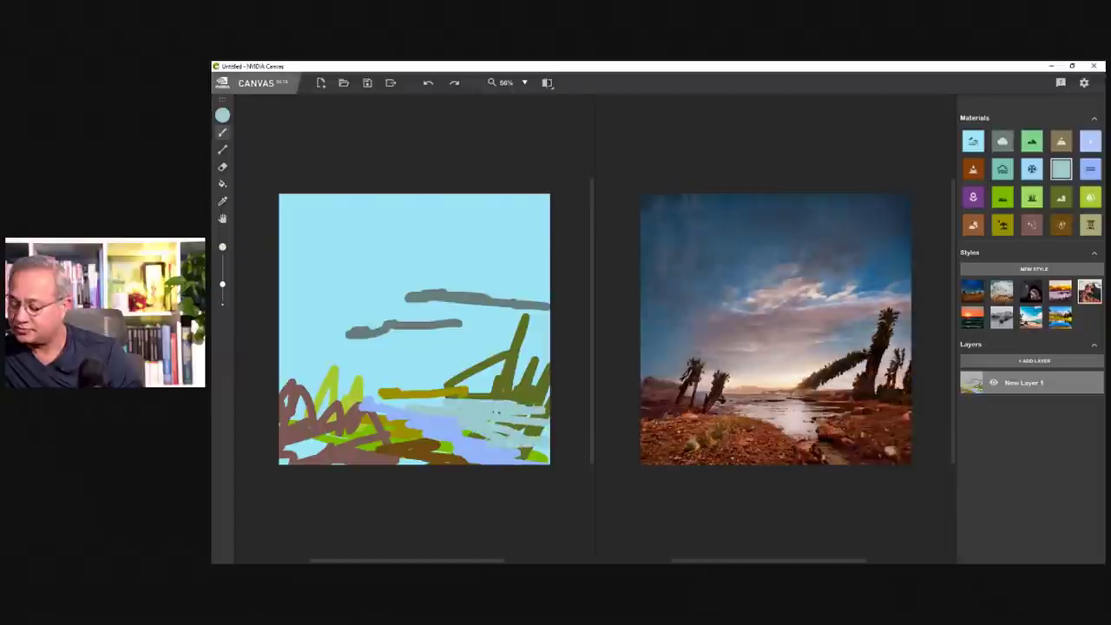
mouse_move(453, 424)
left_mouse_down()
mouse_move(282, 462)
mouse_move(548, 479)
mouse_move(516, 470)
left_mouse_up()
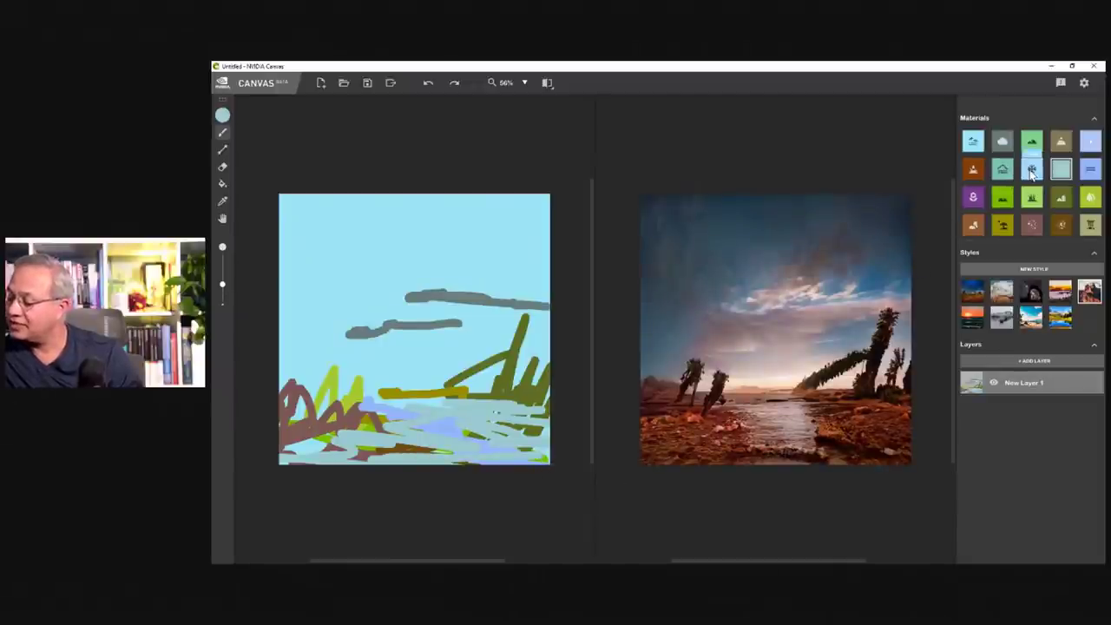
- Add light blue snow strokes at the sketch's left side and paint green hills over the right bank and along the horizon
left_click(1031, 169)
left_click_drag(359, 400, 291, 382)
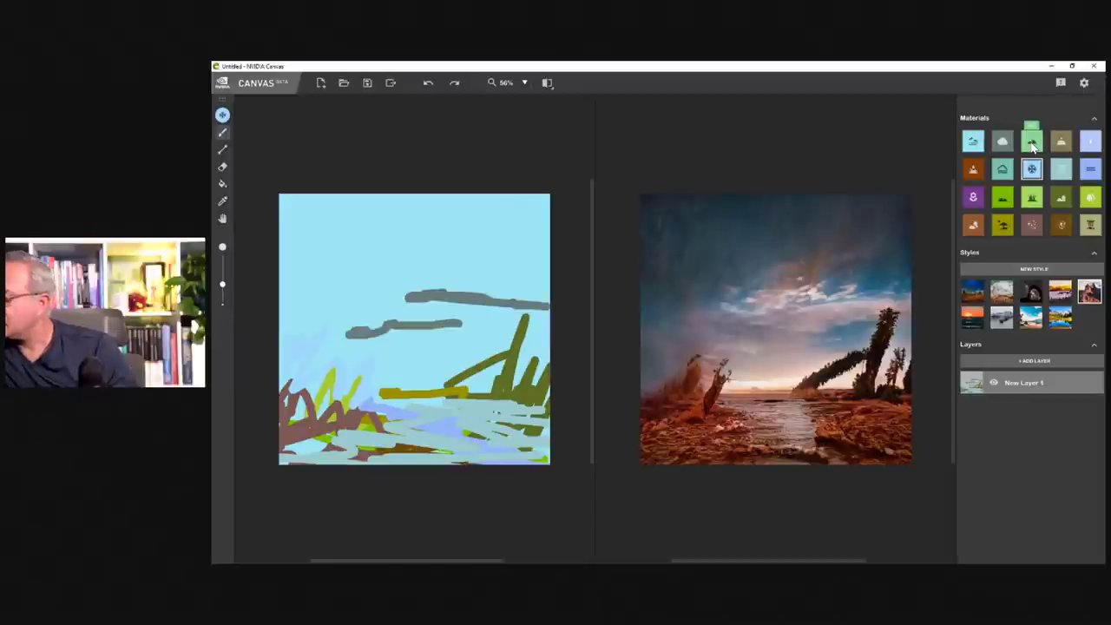
left_click(1032, 143)
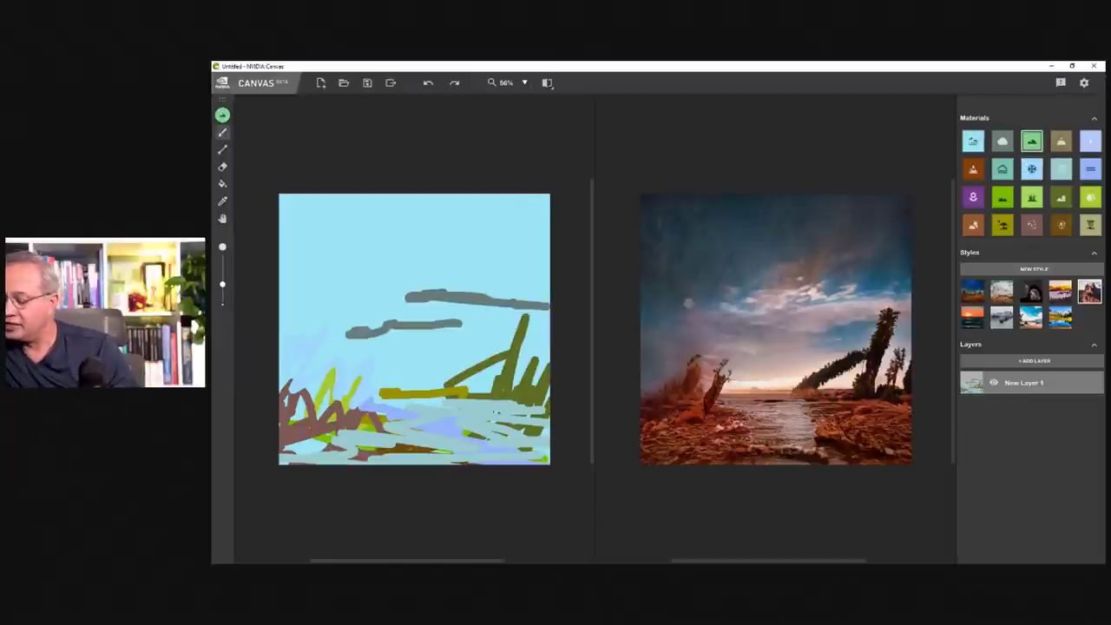
mouse_move(551, 344)
left_mouse_down()
mouse_move(445, 467)
mouse_move(568, 358)
mouse_move(561, 370)
mouse_move(555, 344)
left_mouse_up()
left_click_drag(473, 459, 560, 433)
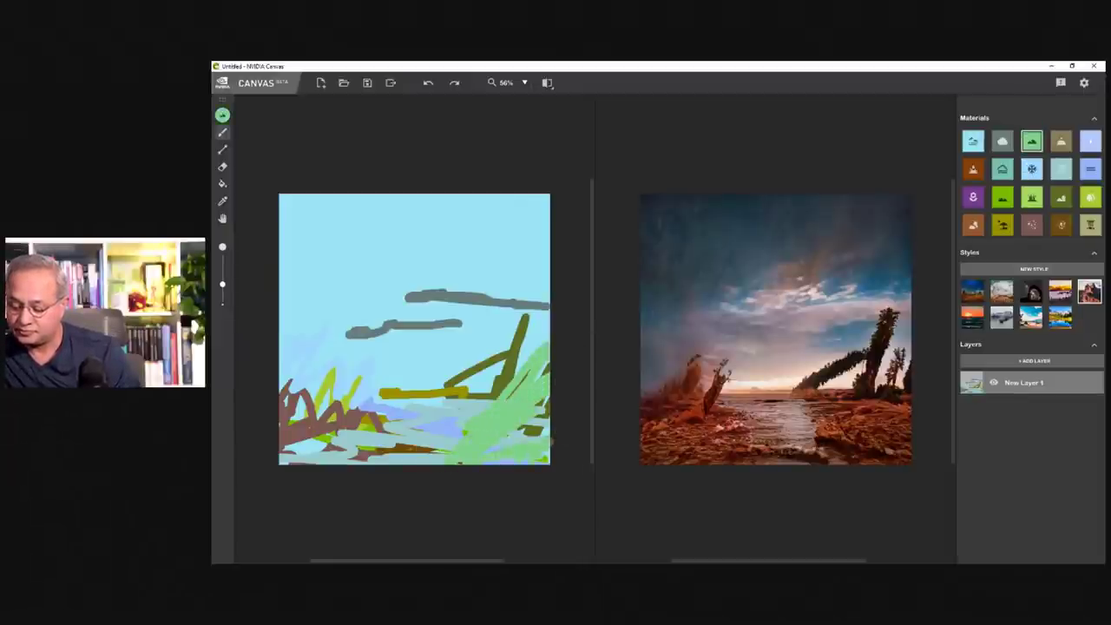
mouse_move(508, 385)
left_mouse_down()
mouse_move(373, 392)
mouse_move(268, 375)
mouse_move(411, 376)
mouse_move(343, 382)
mouse_move(398, 384)
mouse_move(460, 373)
mouse_move(268, 364)
mouse_move(283, 347)
mouse_move(326, 363)
left_mouse_up()
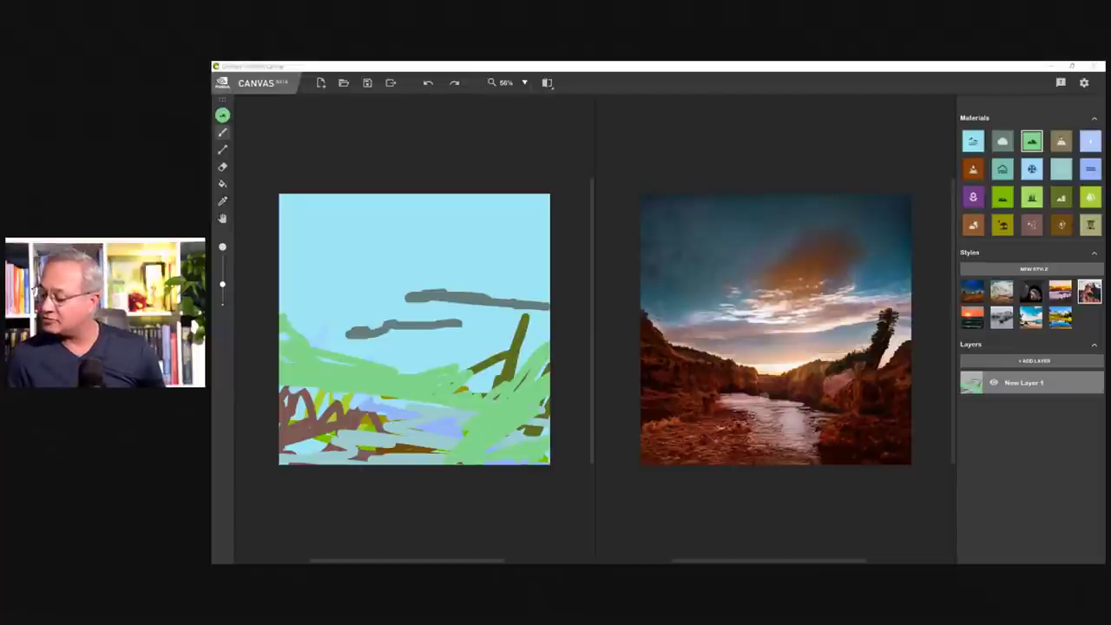
- Apply the blue-sky mountain lake style and paint mountain material over the hill at the sketch's lower right
left_click(1029, 322)
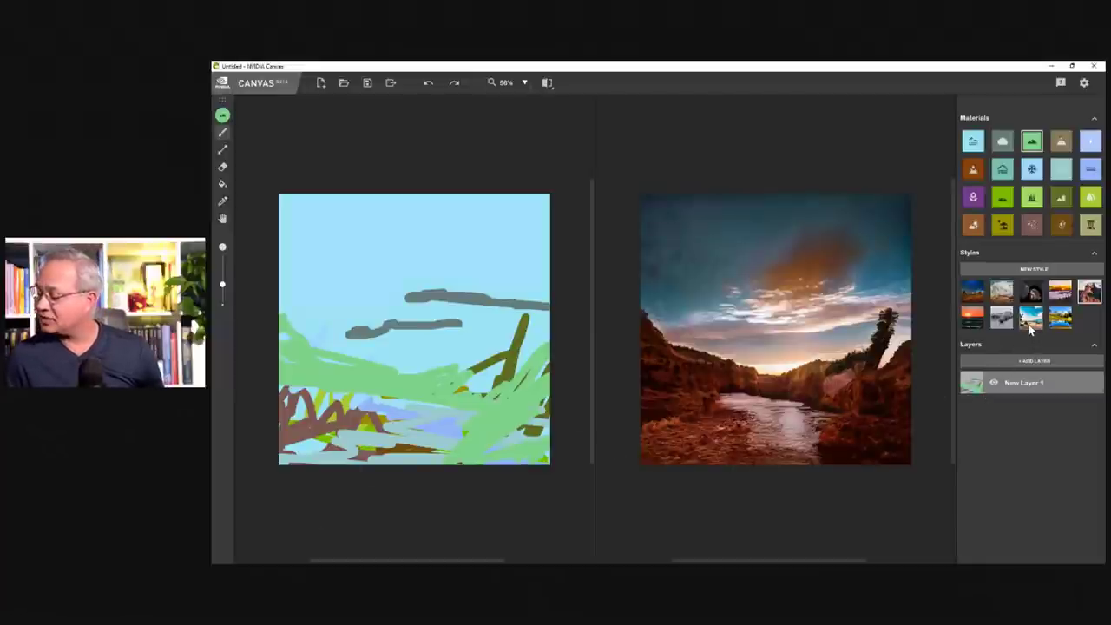
left_click(1057, 323)
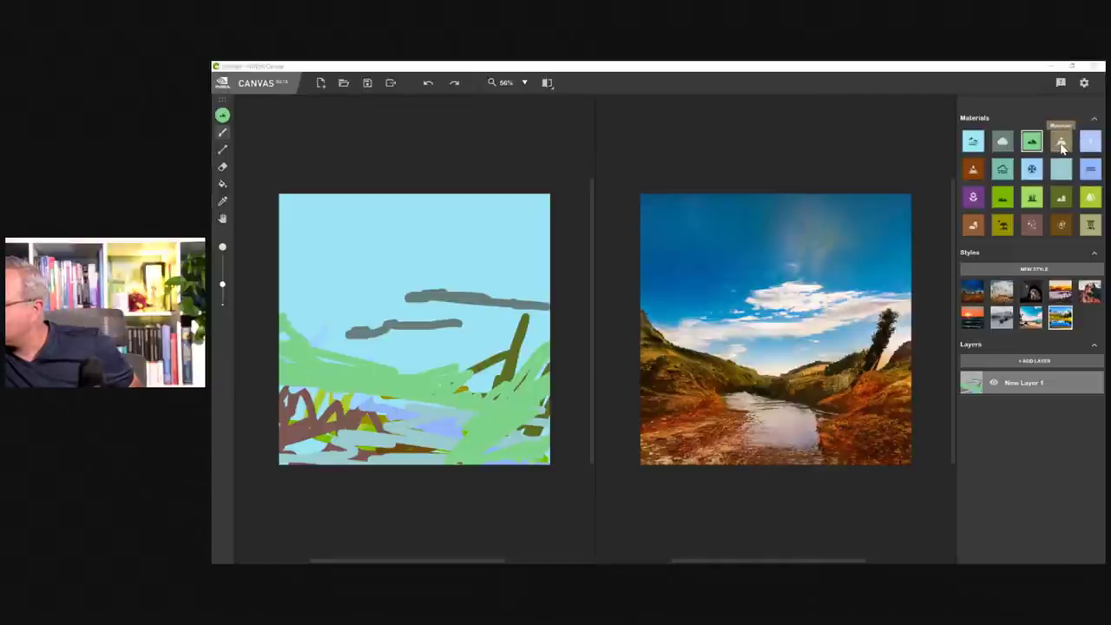
left_click(1060, 142)
mouse_move(538, 356)
left_mouse_down()
mouse_move(486, 389)
mouse_move(546, 356)
mouse_move(538, 456)
left_mouse_up()
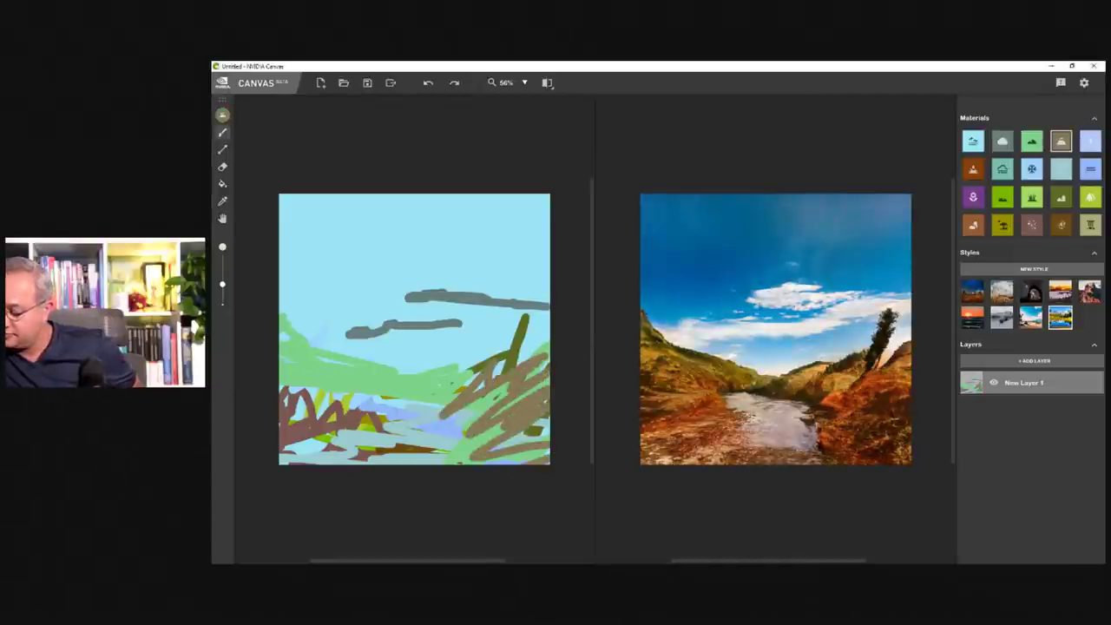
mouse_move(495, 391)
left_mouse_down()
mouse_move(517, 447)
mouse_move(570, 319)
mouse_move(521, 401)
mouse_move(552, 360)
left_mouse_up()
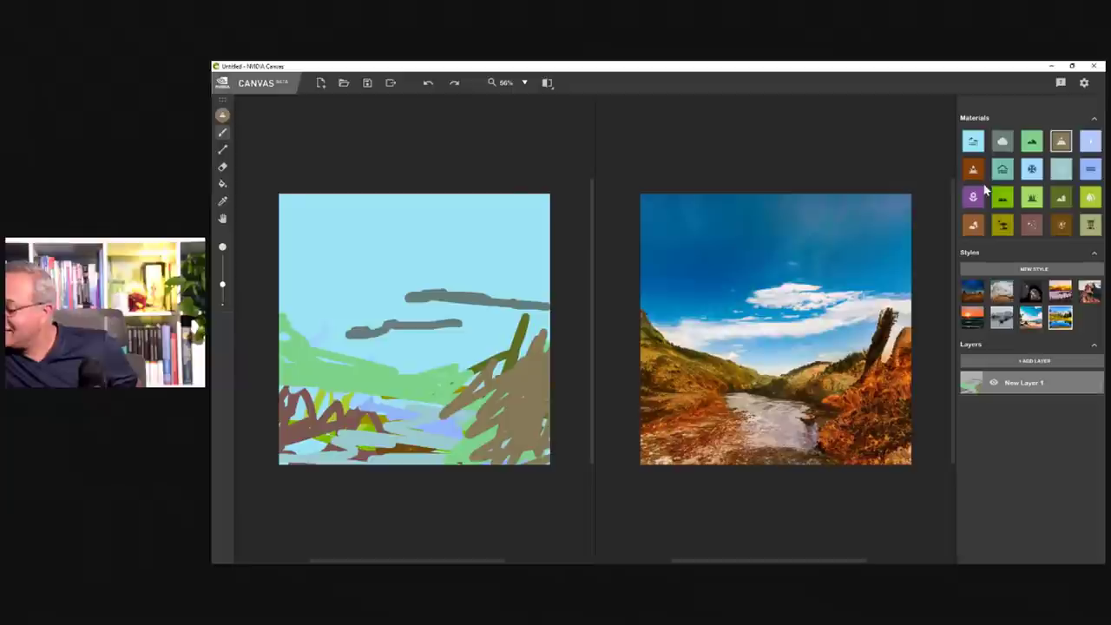
- Paint a khaki rock mound across the lower-right foreground, in front of the mountain
left_click(1091, 227)
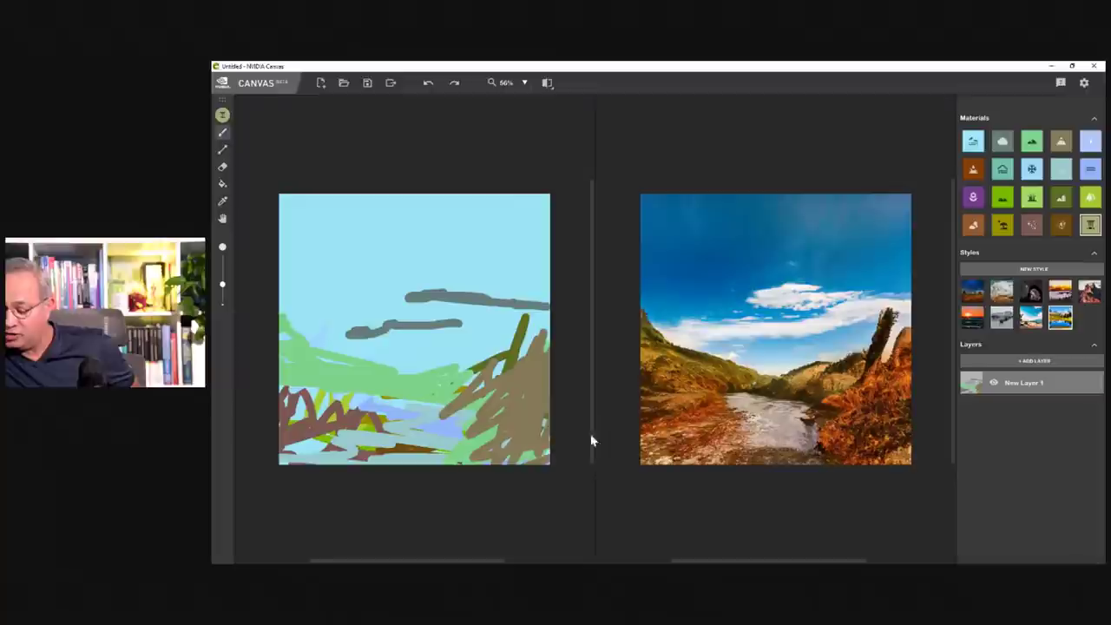
mouse_move(538, 421)
left_mouse_down()
mouse_move(434, 456)
mouse_move(490, 455)
mouse_move(538, 434)
mouse_move(491, 438)
mouse_move(541, 433)
mouse_move(434, 465)
mouse_move(533, 465)
mouse_move(541, 452)
mouse_move(460, 439)
mouse_move(408, 451)
mouse_move(455, 458)
left_mouse_up()
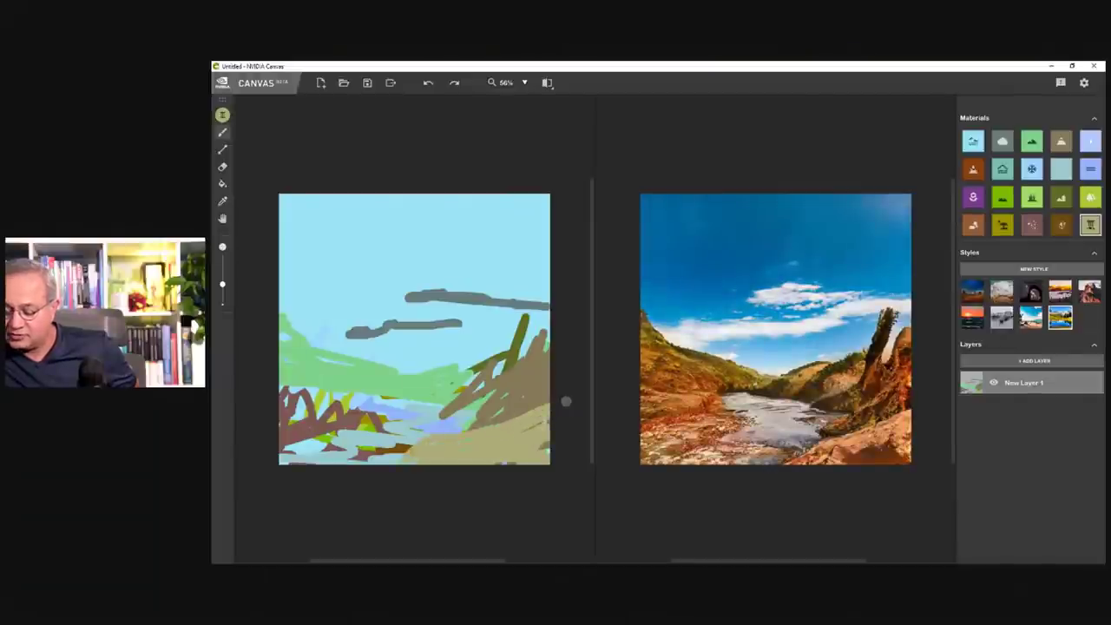
mouse_move(565, 401)
left_mouse_down()
mouse_move(413, 451)
mouse_move(510, 401)
left_mouse_up()
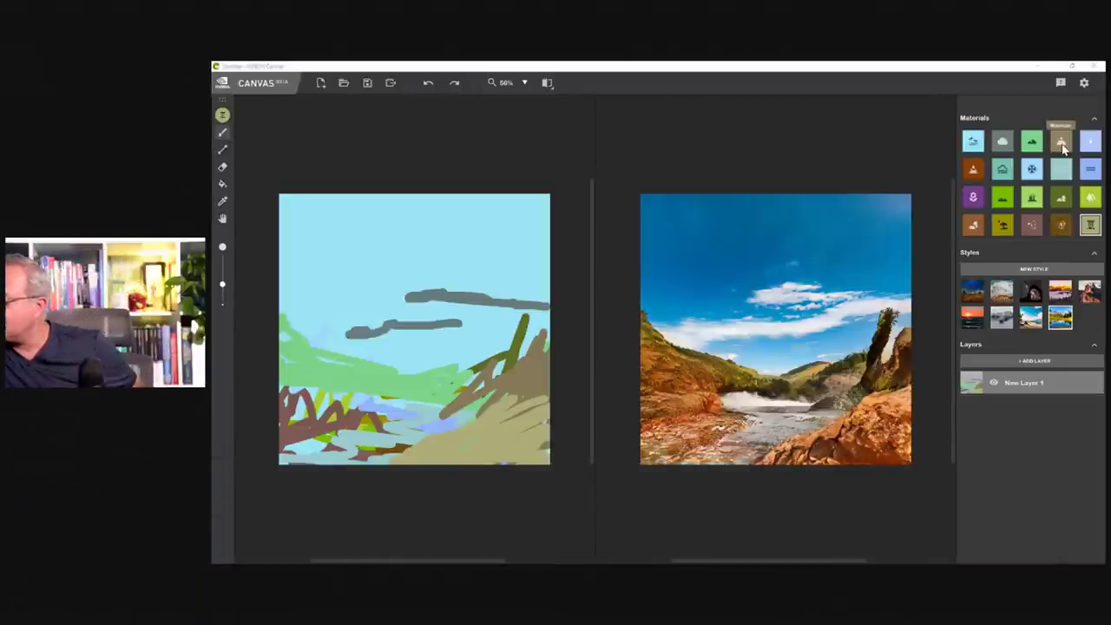
- Paint a tall mountain rising from the right bank and curling over the sky into a hook, thickening its base and arch
left_click(1061, 144)
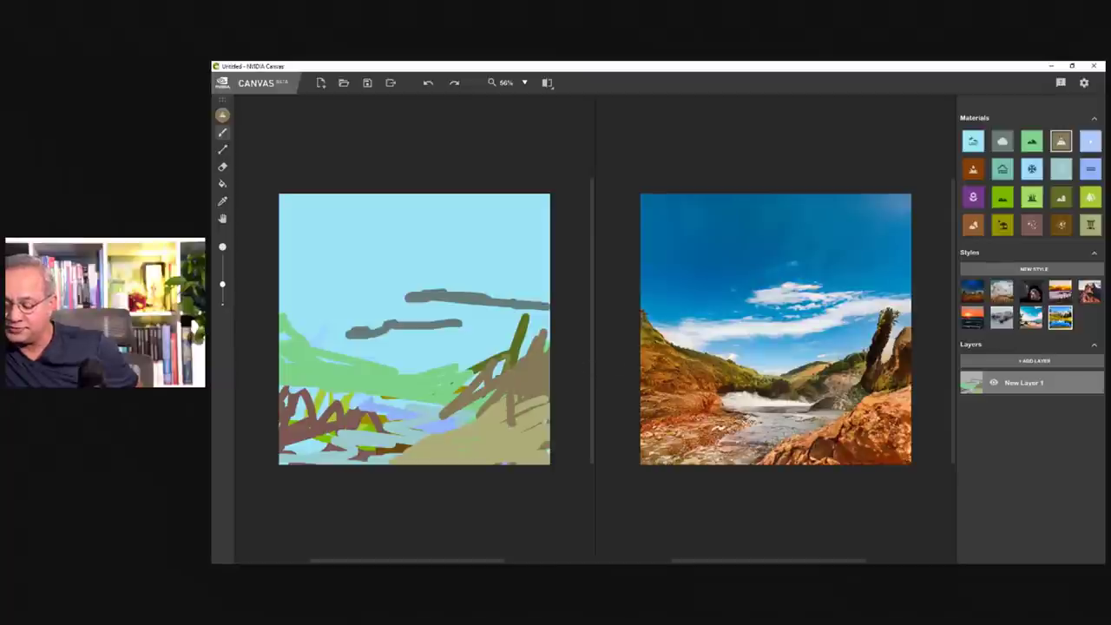
mouse_move(508, 360)
left_mouse_down()
mouse_move(464, 243)
mouse_move(394, 247)
mouse_move(408, 300)
left_mouse_up()
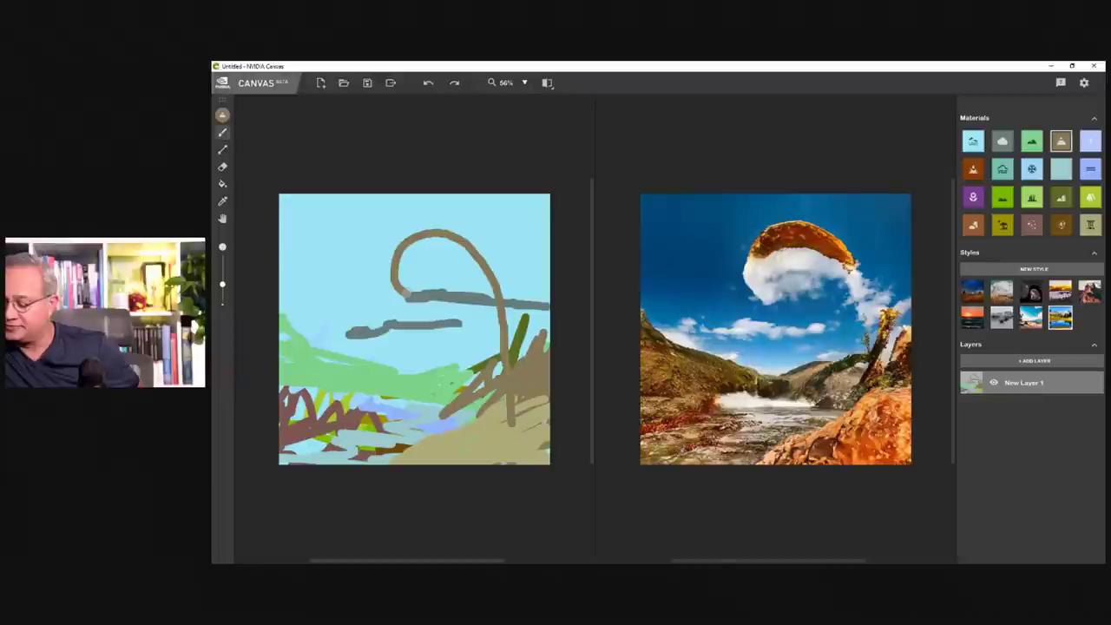
mouse_move(501, 417)
left_mouse_down()
mouse_move(518, 286)
mouse_move(479, 290)
mouse_move(507, 282)
mouse_move(500, 325)
mouse_move(512, 345)
mouse_move(530, 328)
mouse_move(490, 356)
mouse_move(517, 416)
left_mouse_up()
mouse_move(504, 337)
left_mouse_down()
mouse_move(512, 276)
mouse_move(486, 323)
mouse_move(491, 354)
left_mouse_up()
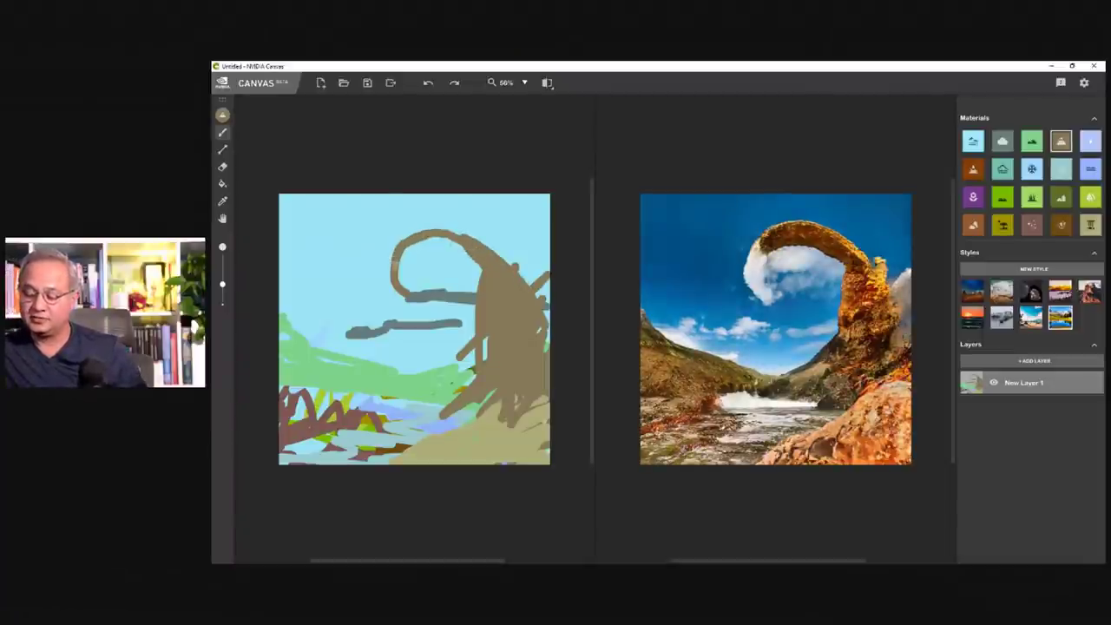
mouse_move(403, 250)
left_mouse_down()
mouse_move(444, 244)
mouse_move(436, 234)
mouse_move(411, 248)
mouse_move(427, 236)
mouse_move(480, 276)
left_mouse_up()
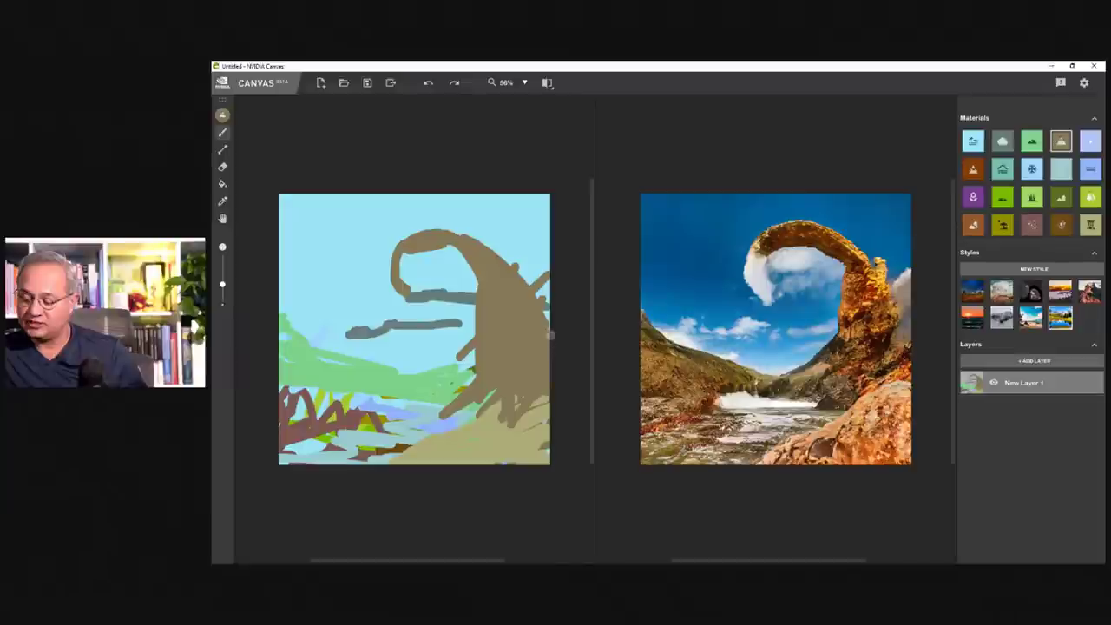
left_click_drag(503, 398, 493, 410)
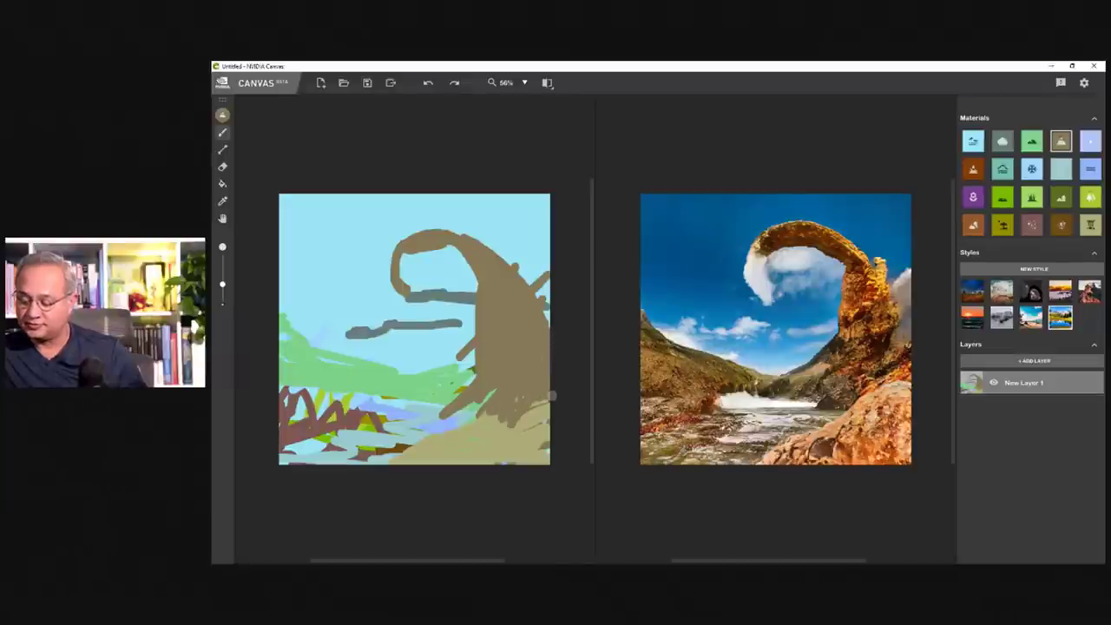